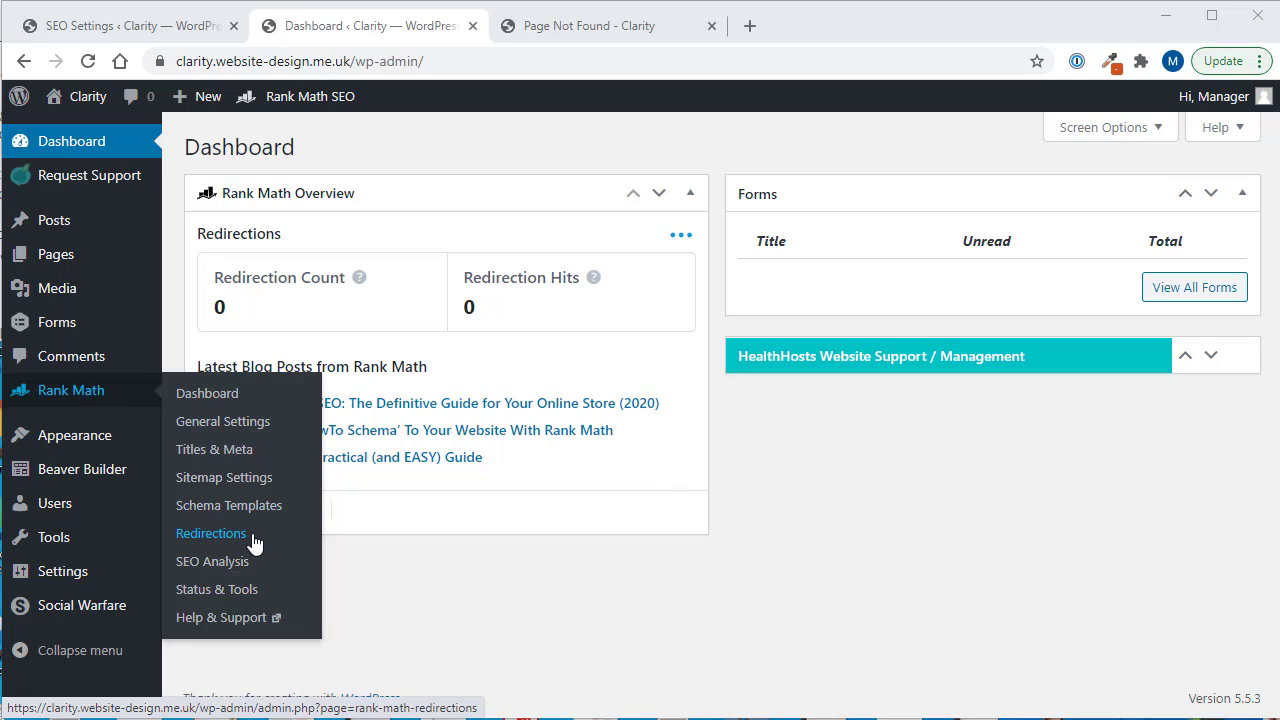
# Toggle the Redirections module off and back on in Rank Math's modules list.
pyautogui.click(227, 397)
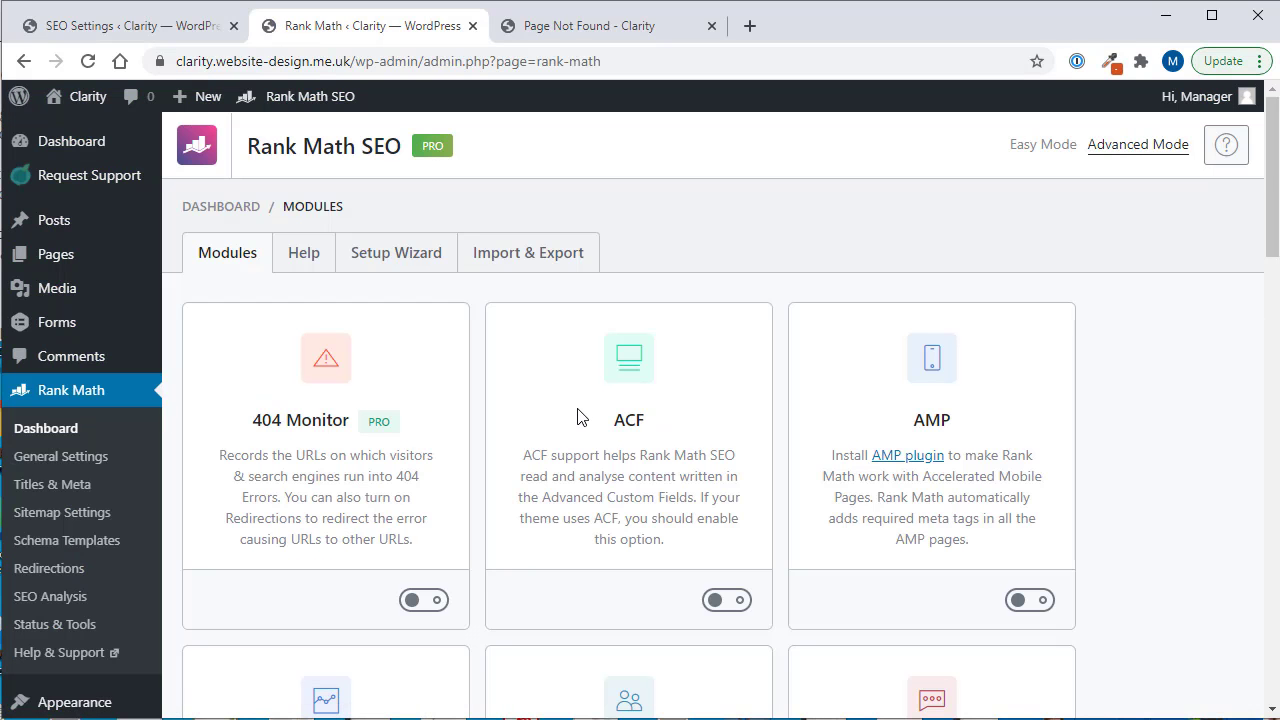
pyautogui.scroll(-4, 730, 400)
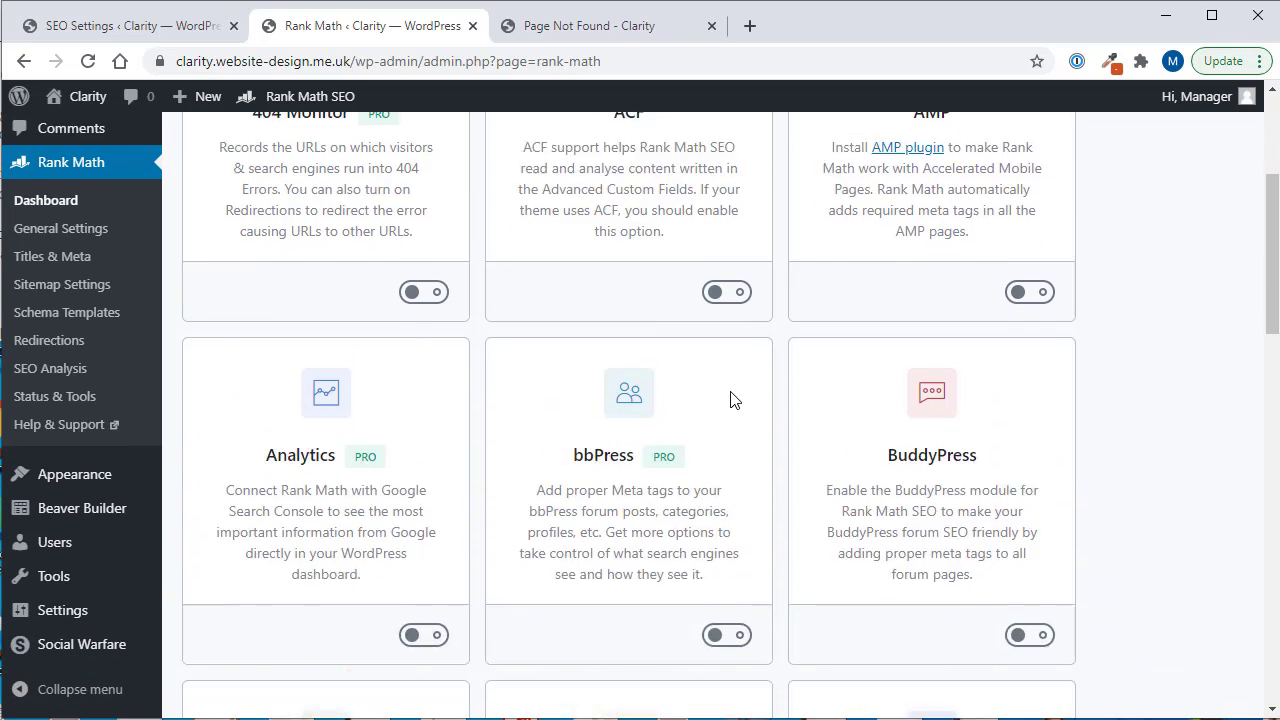
pyautogui.scroll(-3, 733, 397)
pyautogui.scroll(-4, 733, 397)
pyautogui.scroll(-1, 700, 330)
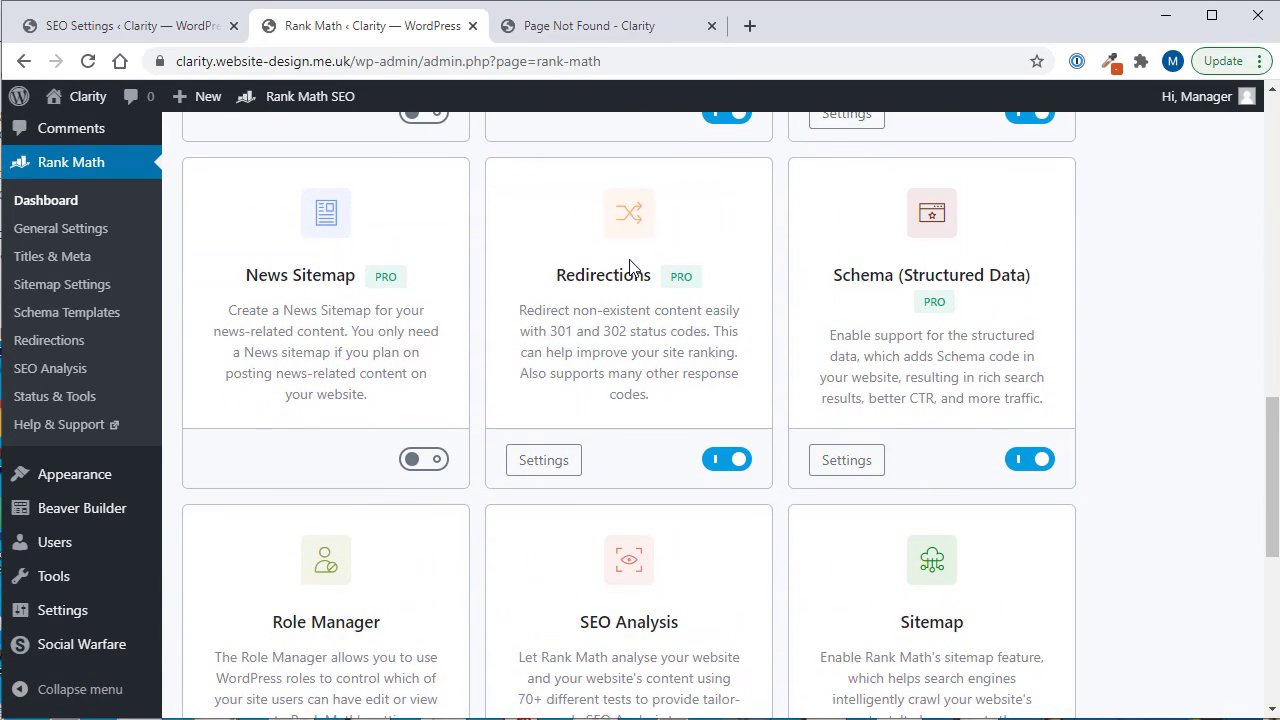
pyautogui.click(724, 461)
pyautogui.click(730, 463)
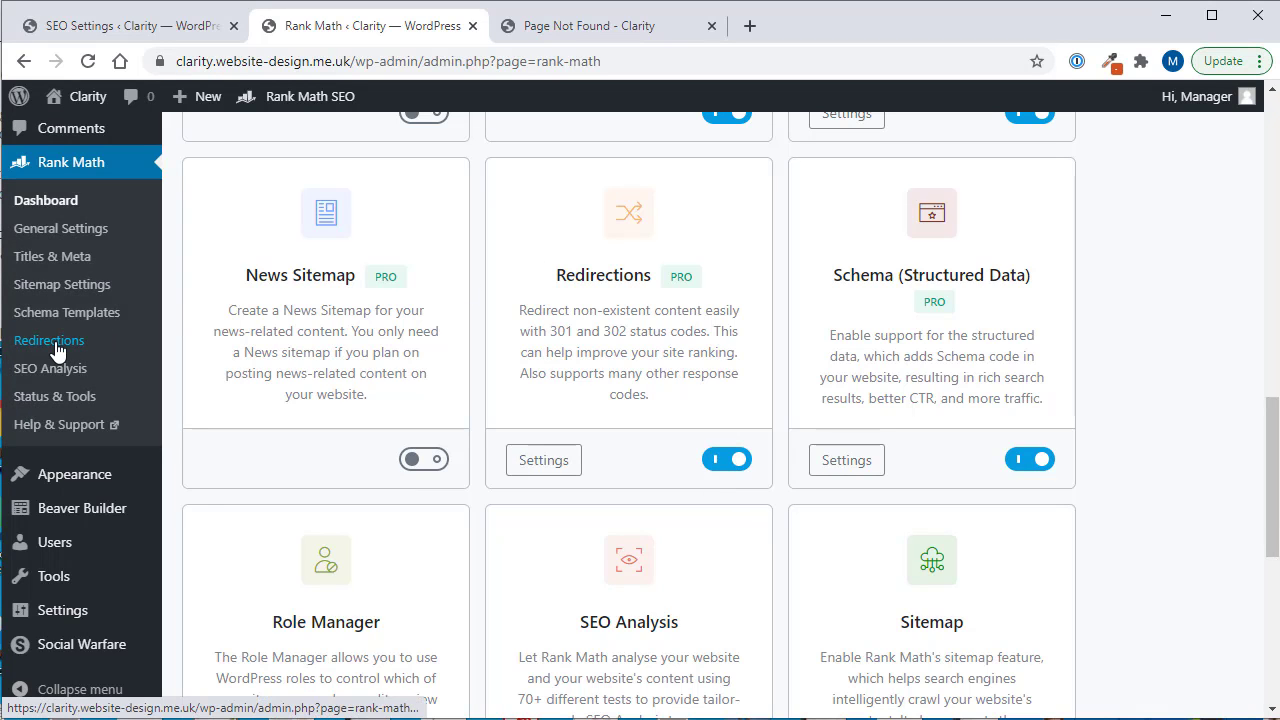
# Open Rank Math Redirections and start a new redirect with empty Source and Destination fields.
pyautogui.click(71, 348)
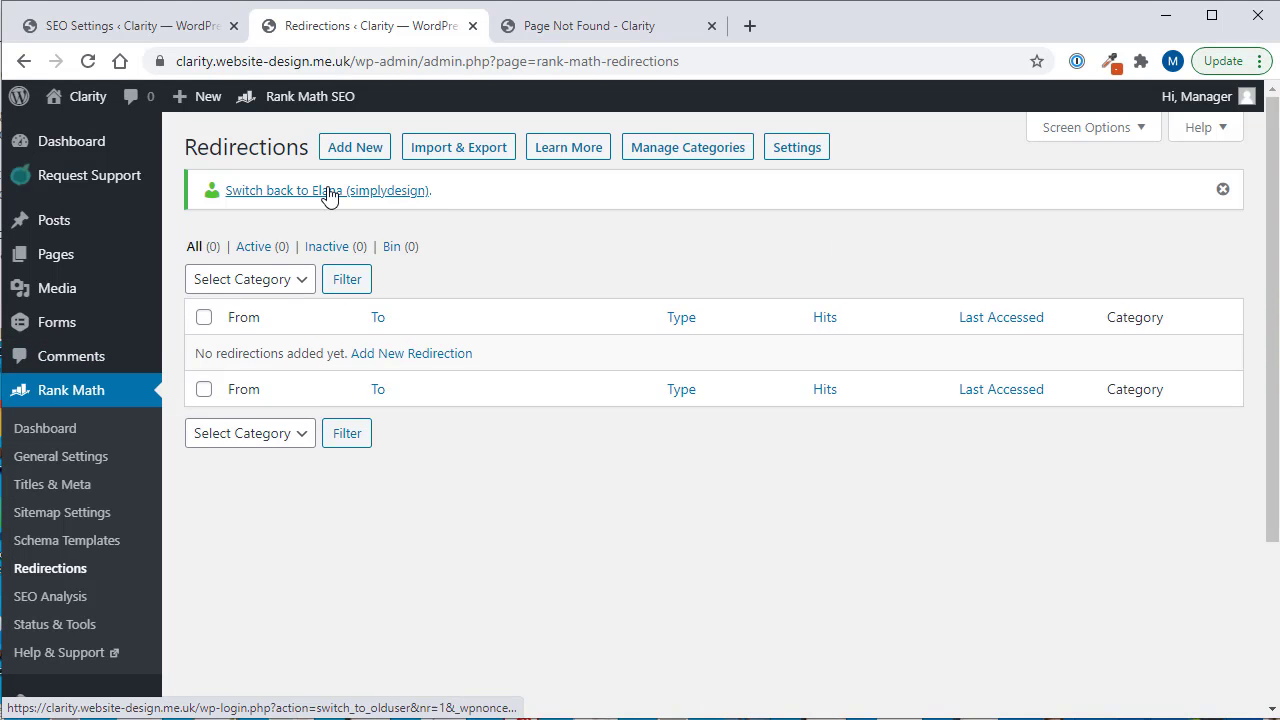
pyautogui.click(352, 150)
pyautogui.click(466, 240)
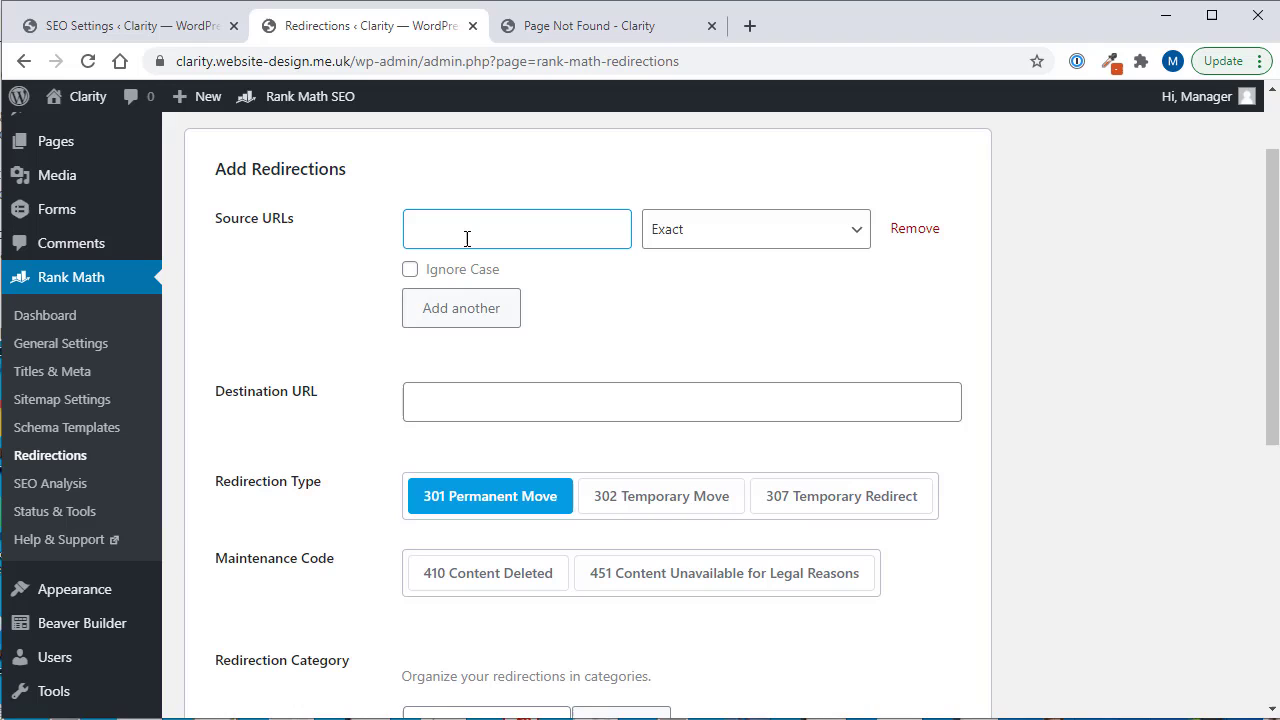
pyautogui.click(441, 407)
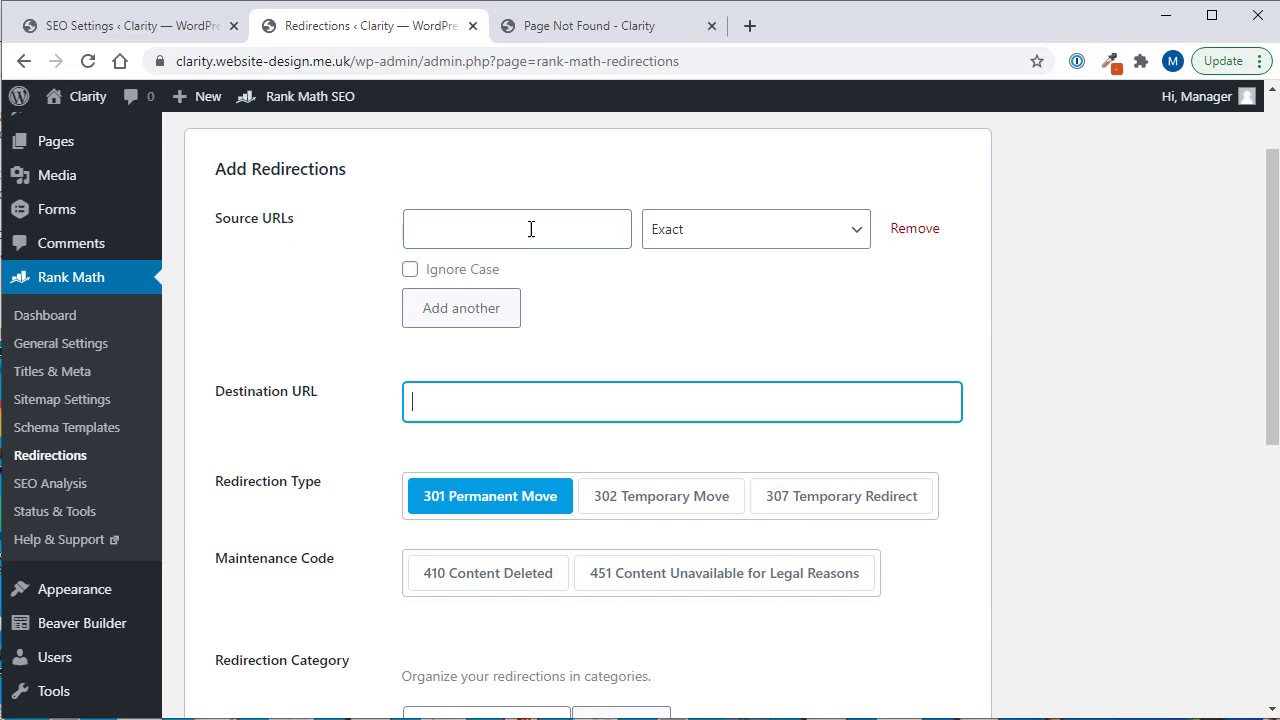
pyautogui.scroll(-3, 1106, 424)
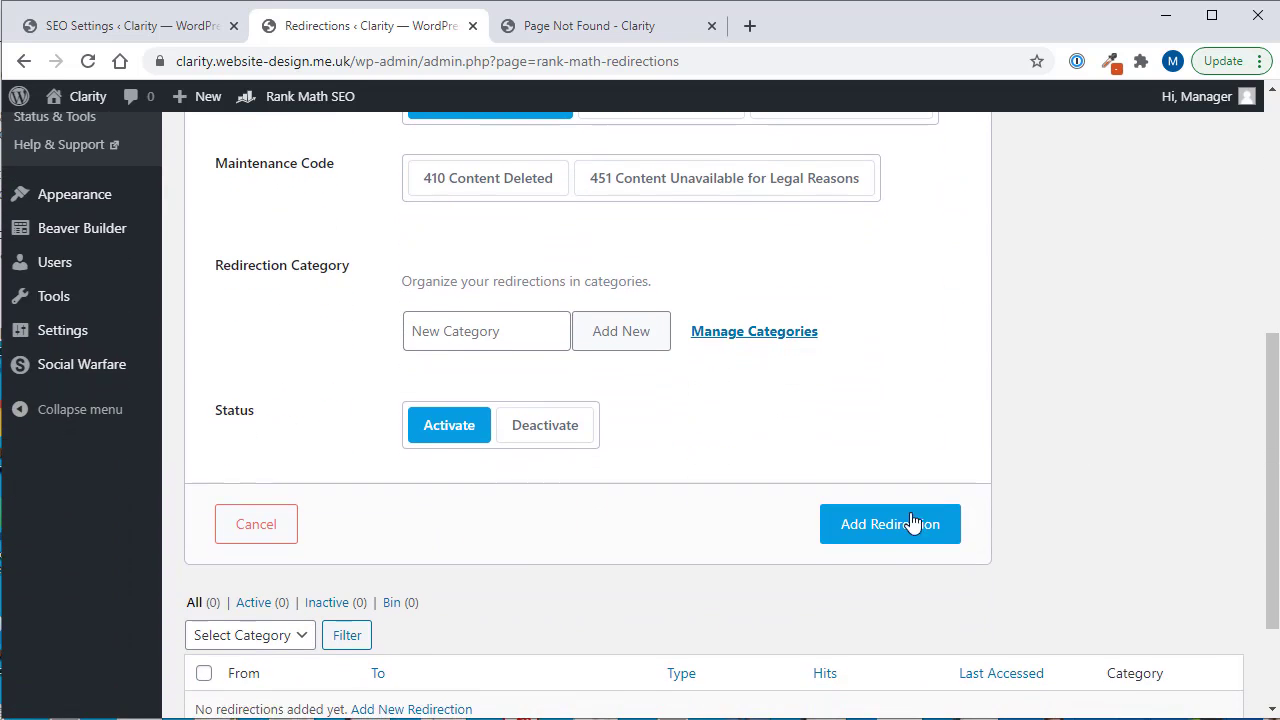
pyautogui.scroll(5, 969, 462)
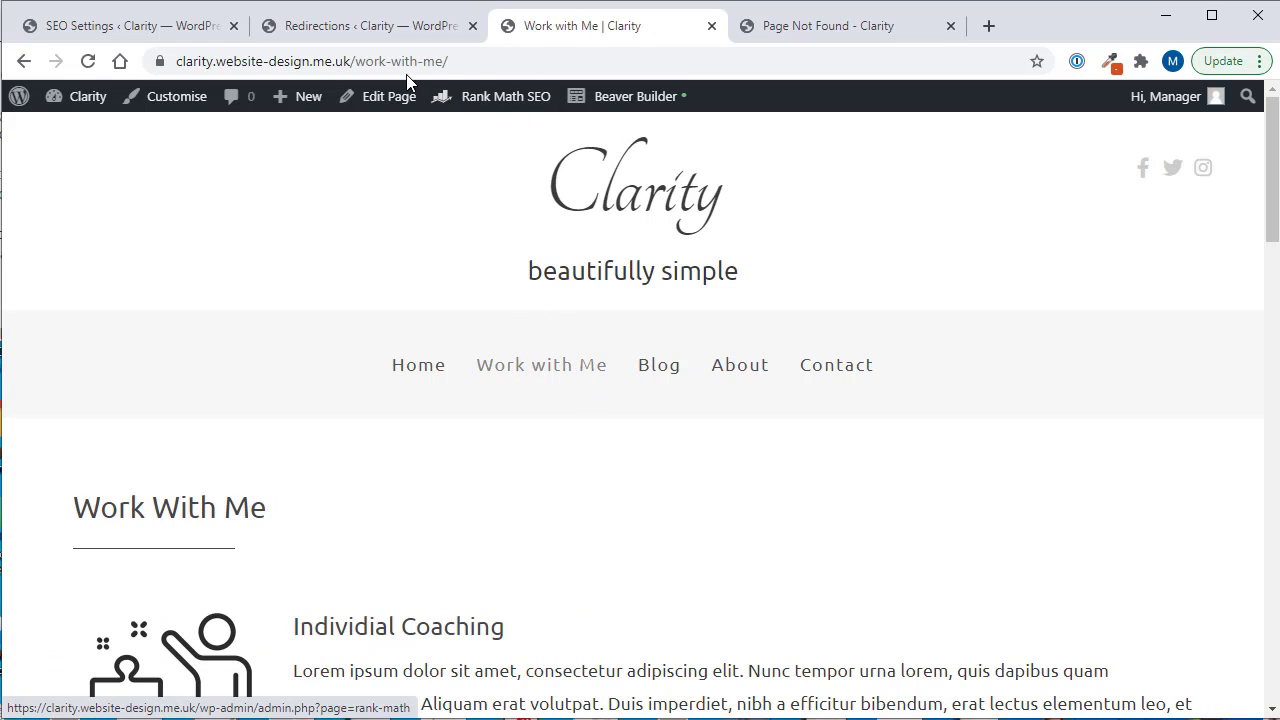
# Change the page address from /work-with-me/ to /working-with-me/ and load it.
pyautogui.click(435, 61)
pyautogui.click(521, 58)
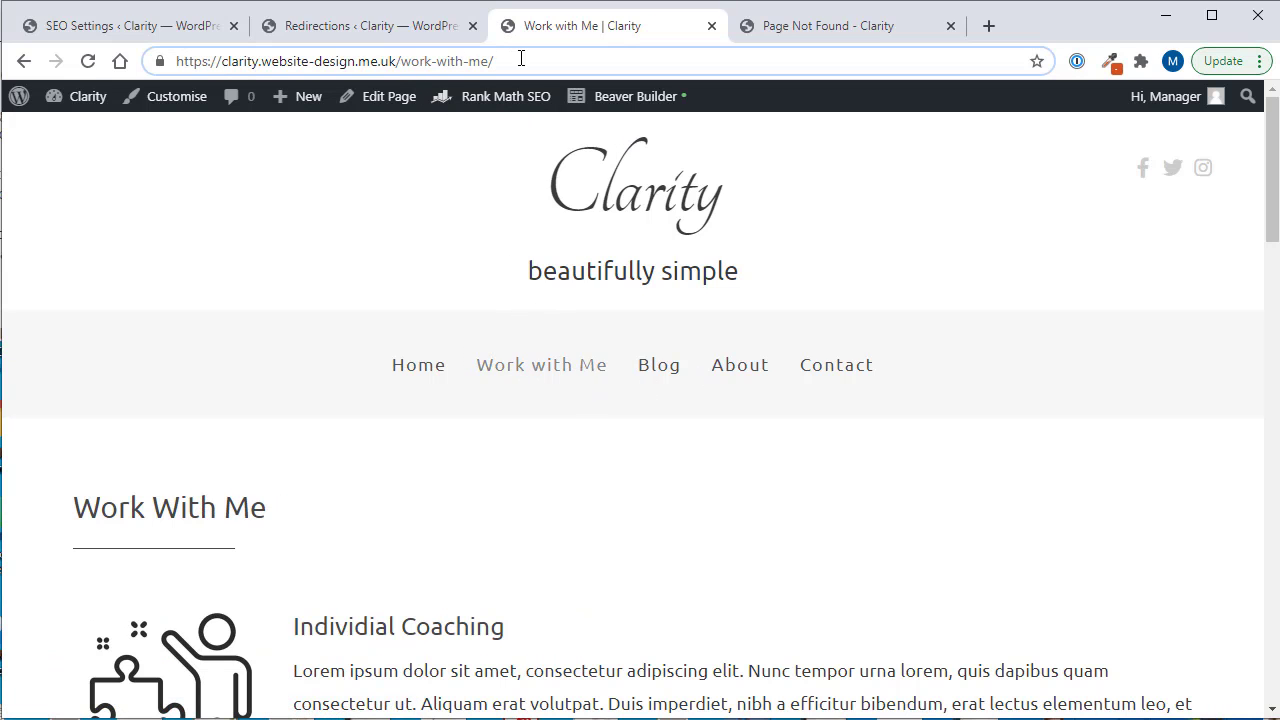
pyautogui.moveTo(521, 58); pyautogui.dragTo(136, 64)
pyautogui.click(400, 63)
pyautogui.moveTo(399, 58); pyautogui.dragTo(526, 58)
pyautogui.click(518, 59)
pyautogui.click(431, 61)
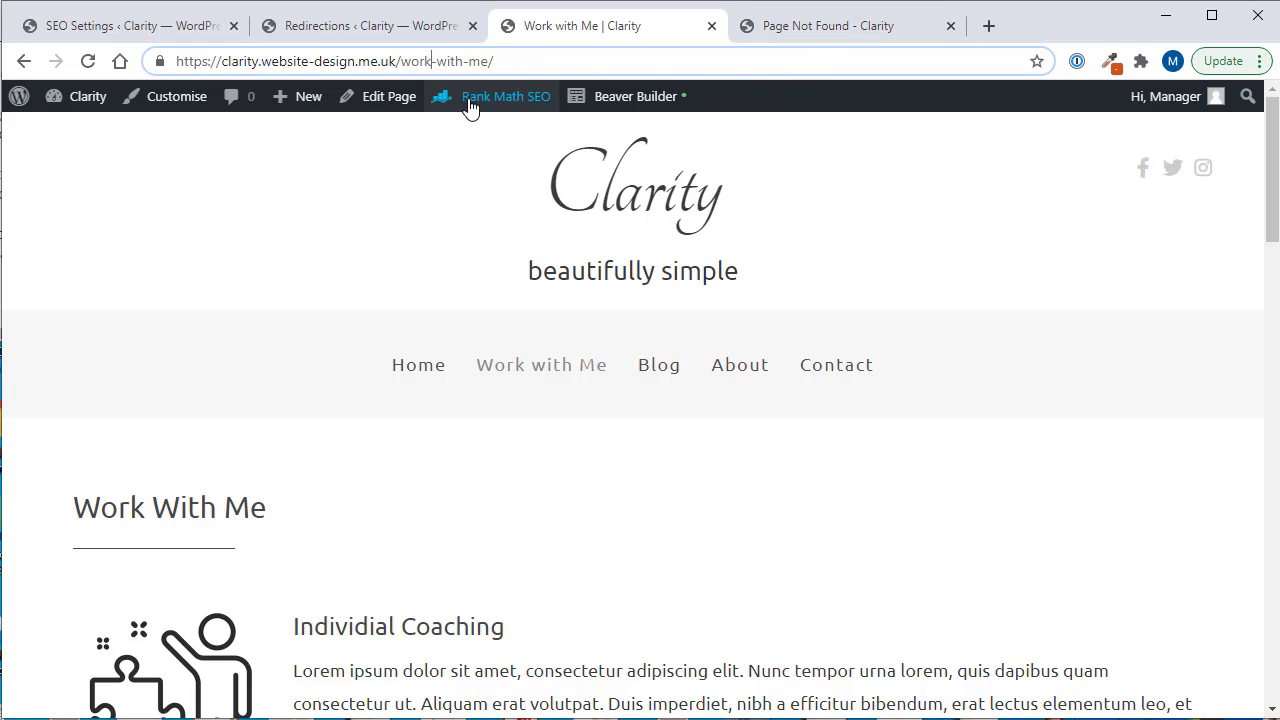
pyautogui.write('ing')
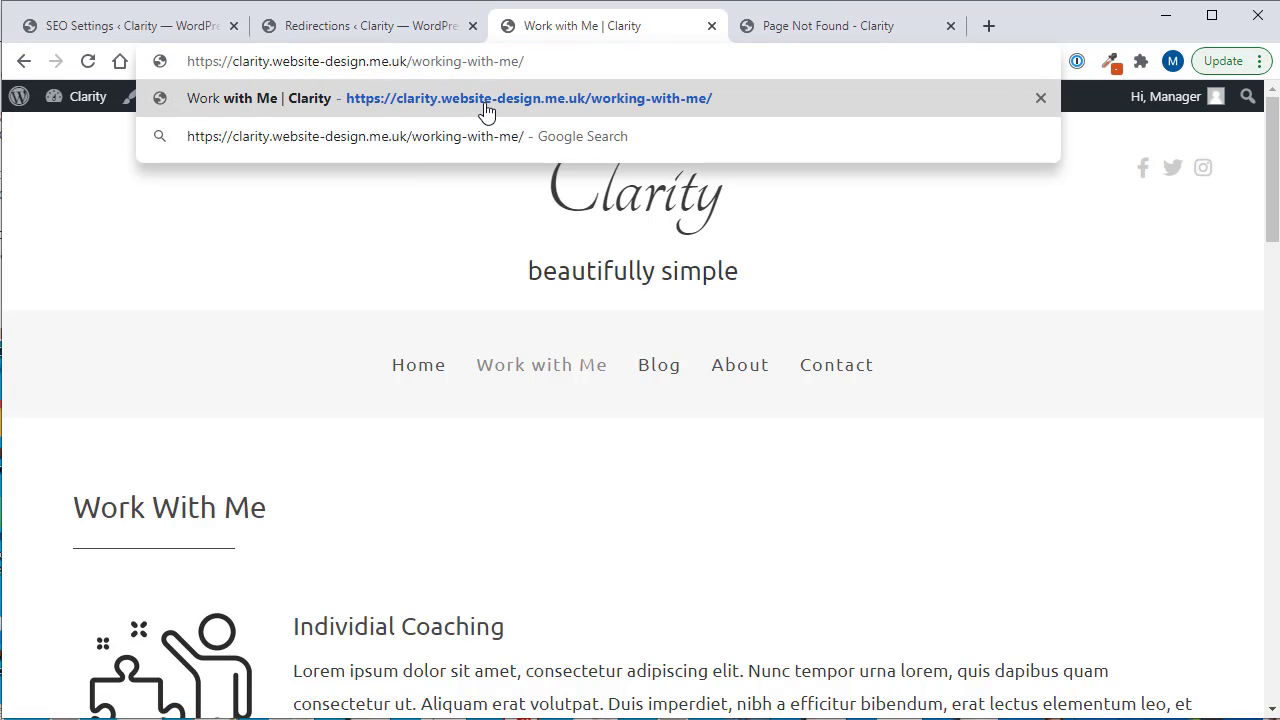
pyautogui.press('Return')
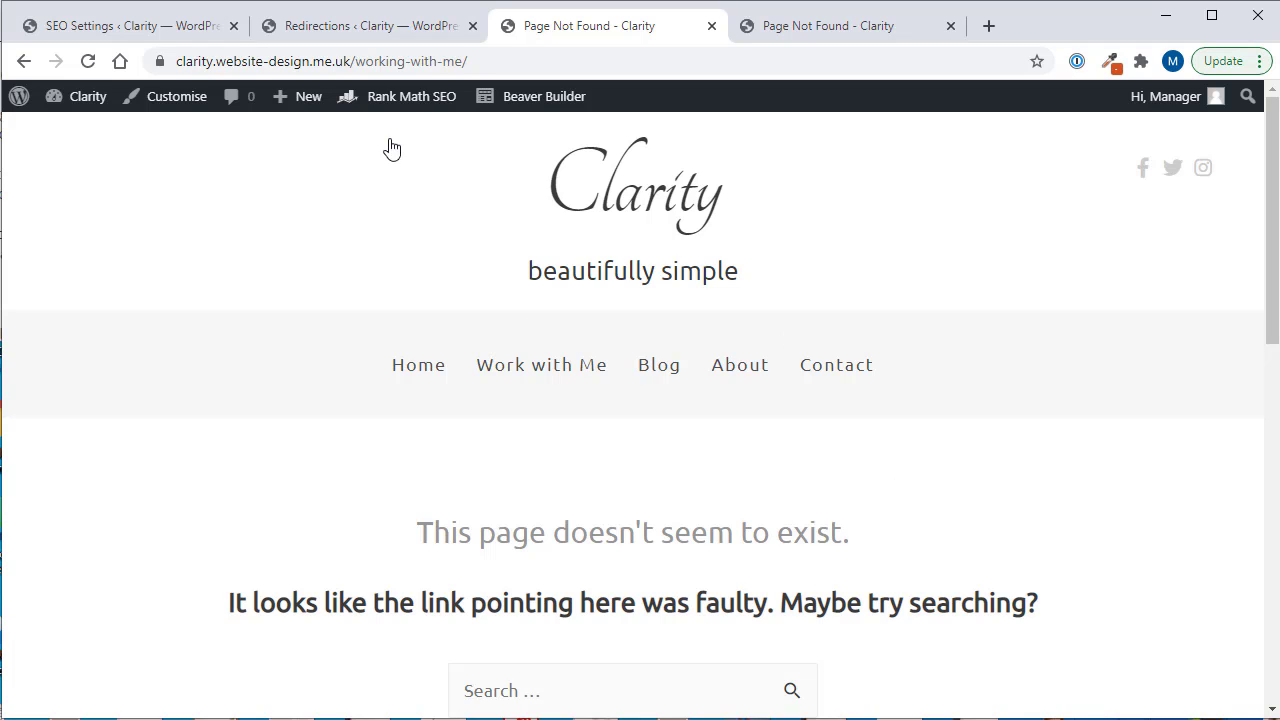
# Select the /working-with-me/ path in the 404 page's address bar.
pyautogui.scroll(-2, 782, 498)
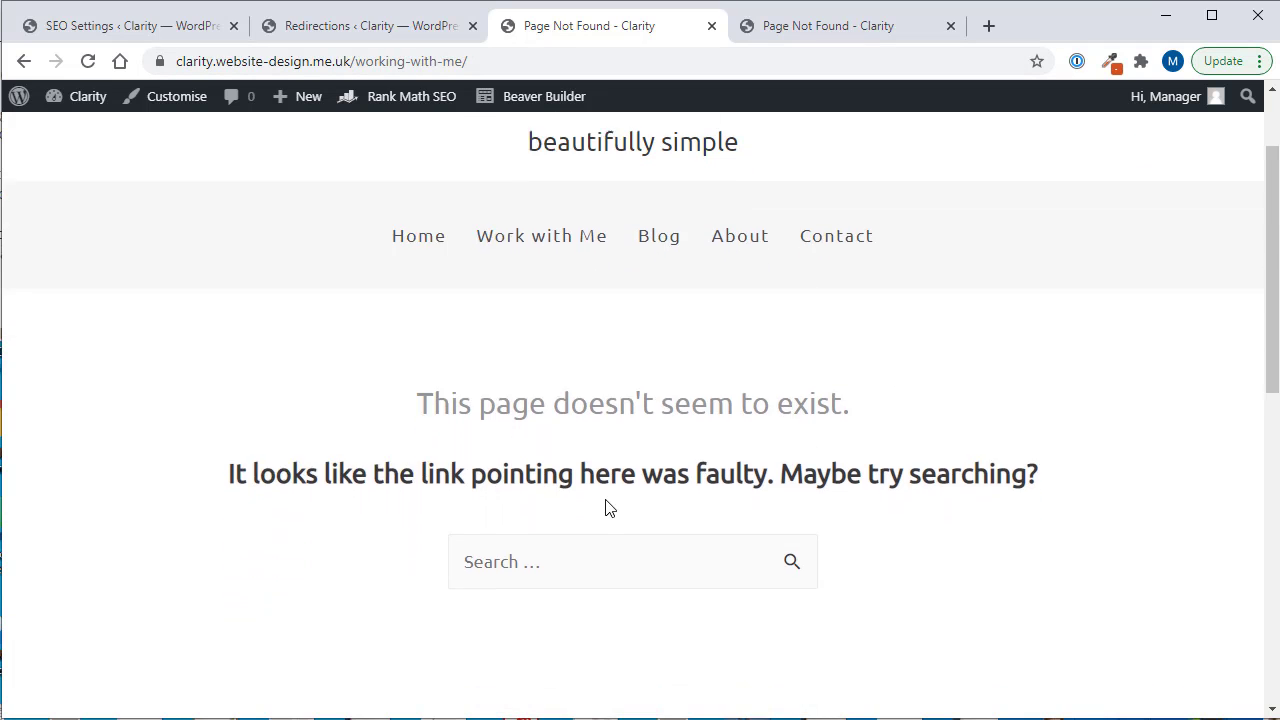
pyautogui.click(484, 61)
pyautogui.moveTo(521, 61); pyautogui.dragTo(398, 62)
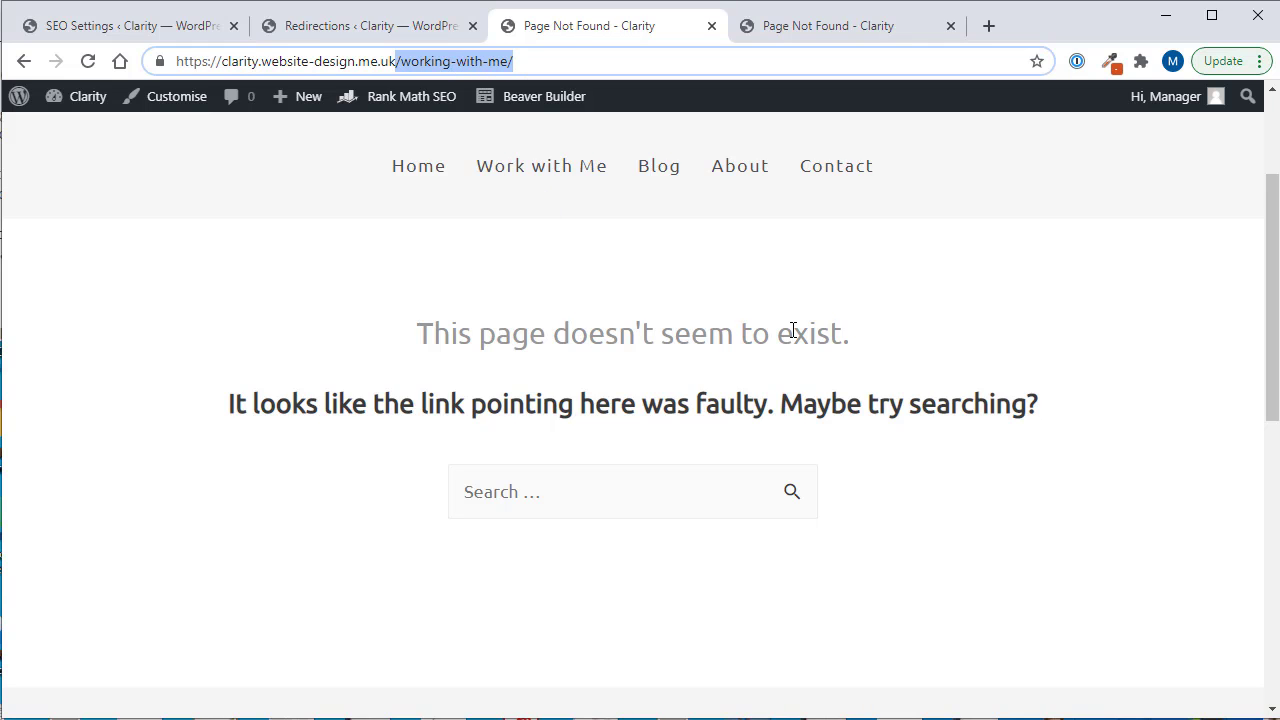
pyautogui.click(527, 64)
pyautogui.moveTo(513, 61); pyautogui.dragTo(397, 61)
# Open the Work with Me page in the other tab, then reselect the broken /working-with-me/ path.
pyautogui.click(800, 30)
pyautogui.click(521, 362)
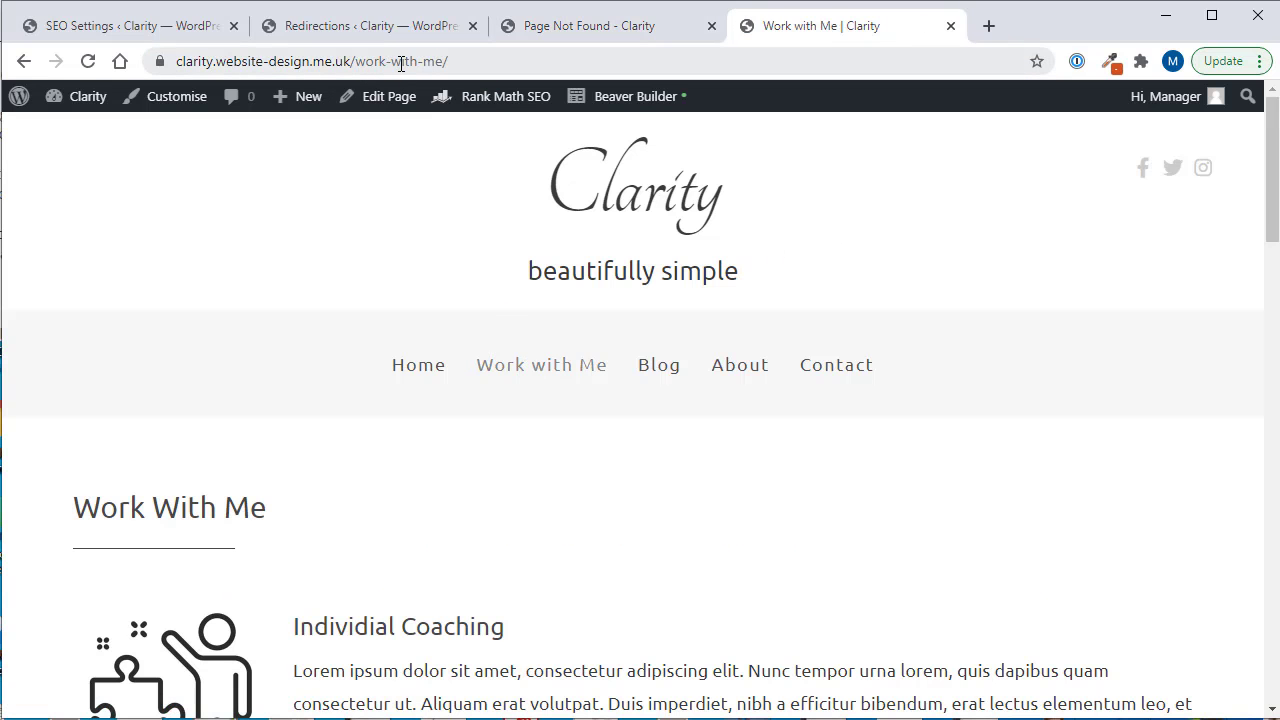
pyautogui.click(566, 25)
pyautogui.click(444, 61)
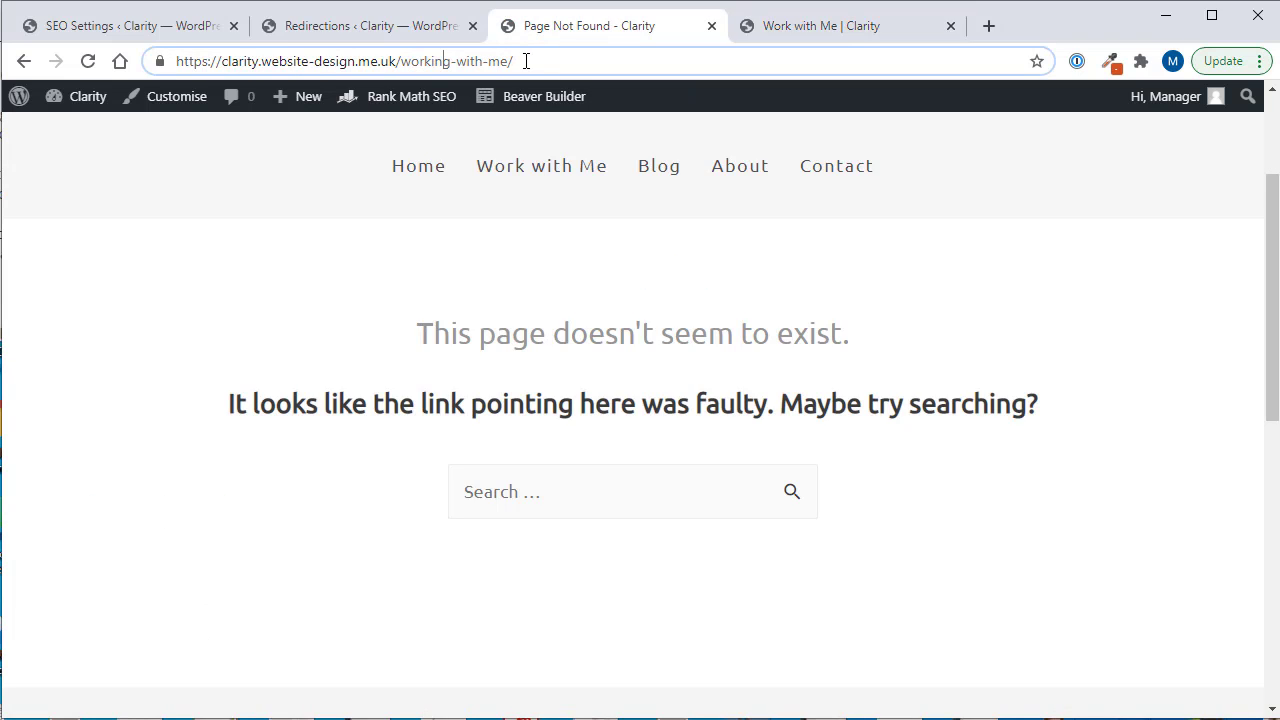
pyautogui.moveTo(526, 61); pyautogui.dragTo(398, 61)
pyautogui.hotkey('ctrl', 'c')
pyautogui.moveTo(528, 62); pyautogui.dragTo(397, 66)
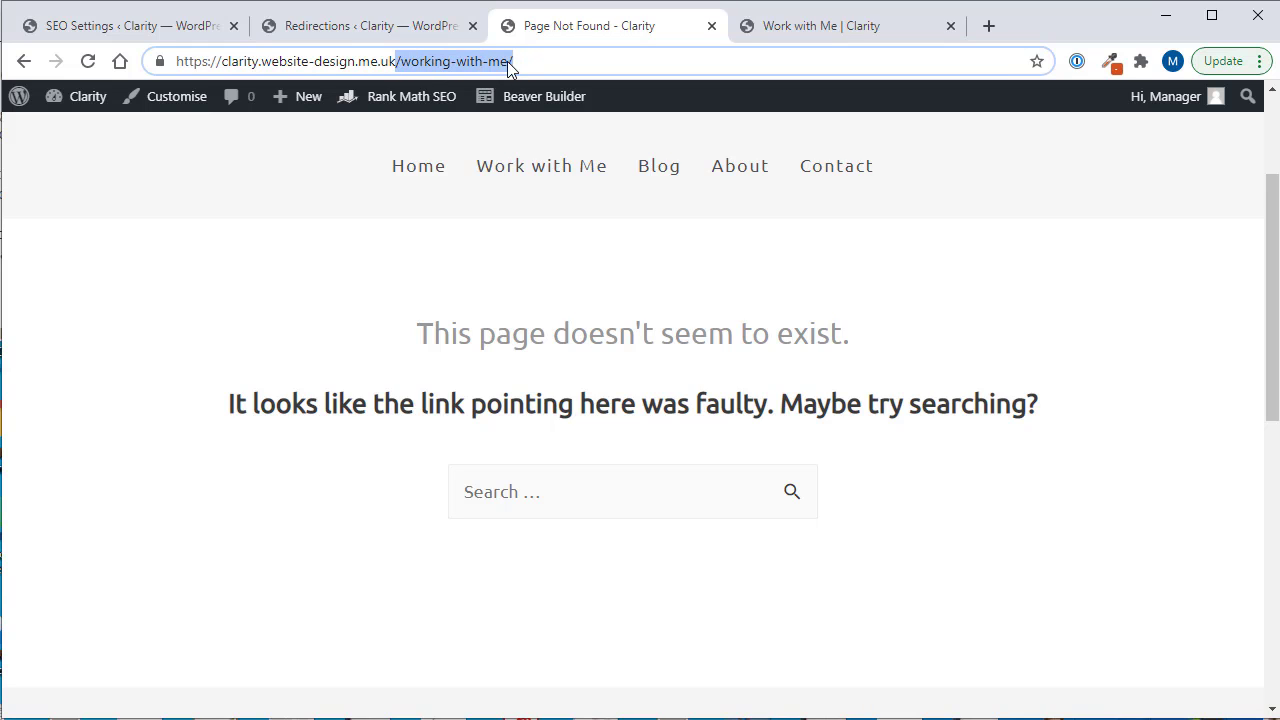
# Paste /working-with-me/ into the new redirect's Source URLs field.
pyautogui.click(352, 28)
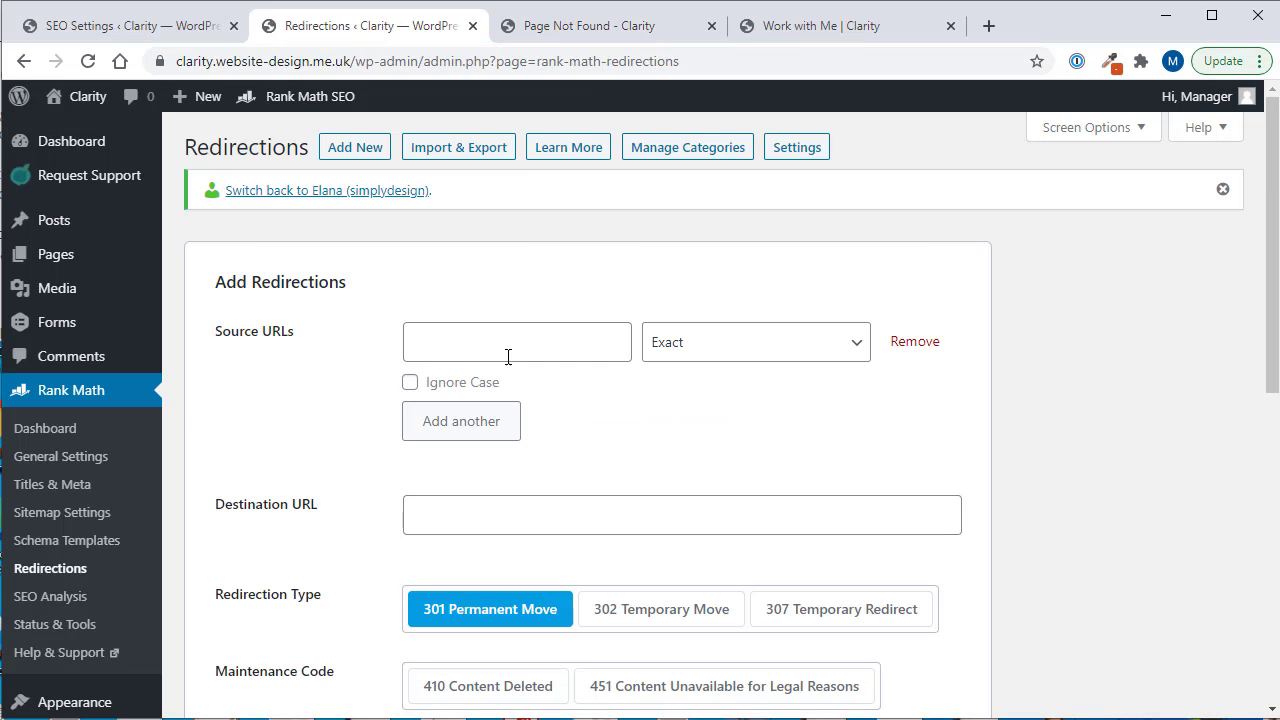
pyautogui.click(469, 343)
pyautogui.hotkey('ctrl', 'v')
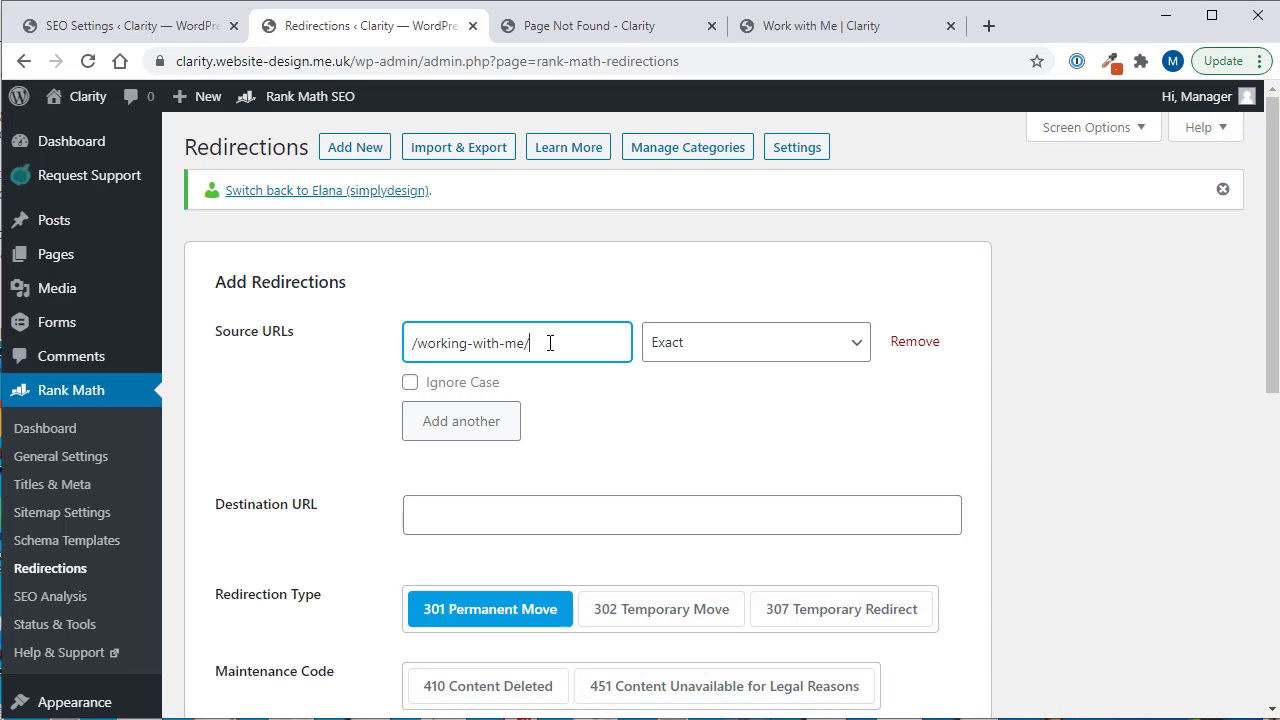
pyautogui.click(462, 513)
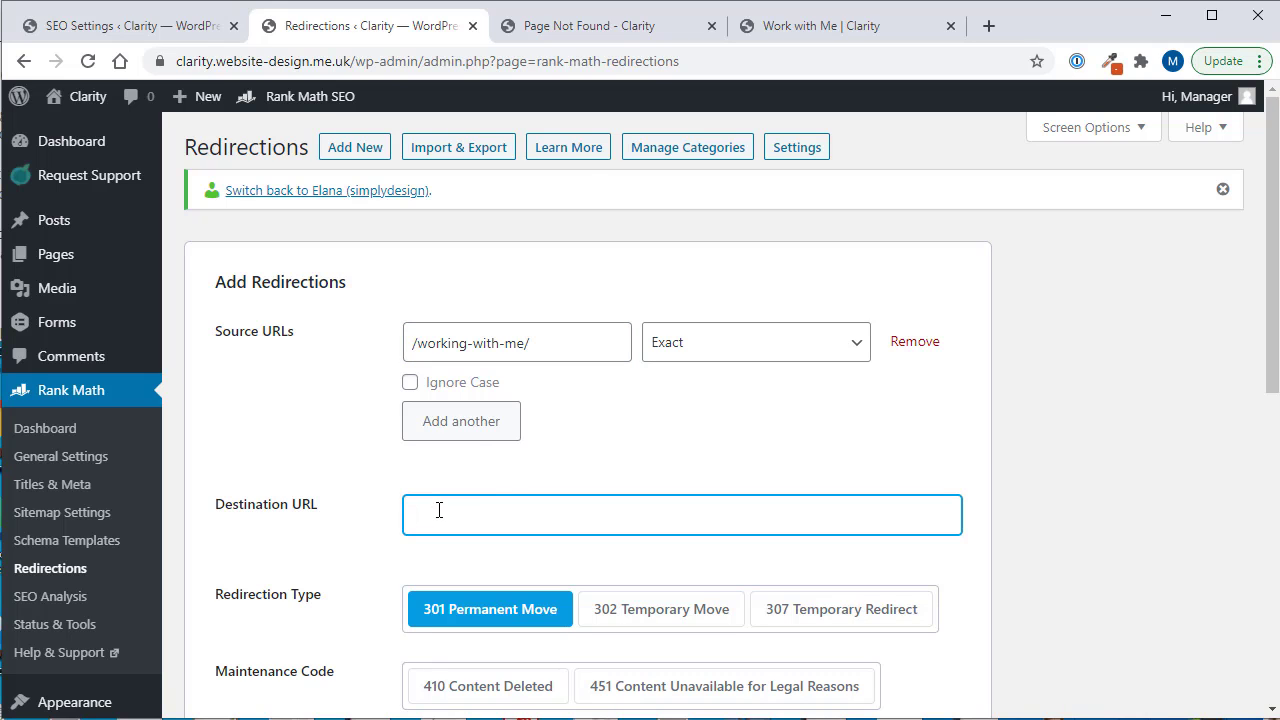
# Copy the /work-with-me/ path from the Work with Me page into Destination URL.
pyautogui.click(790, 32)
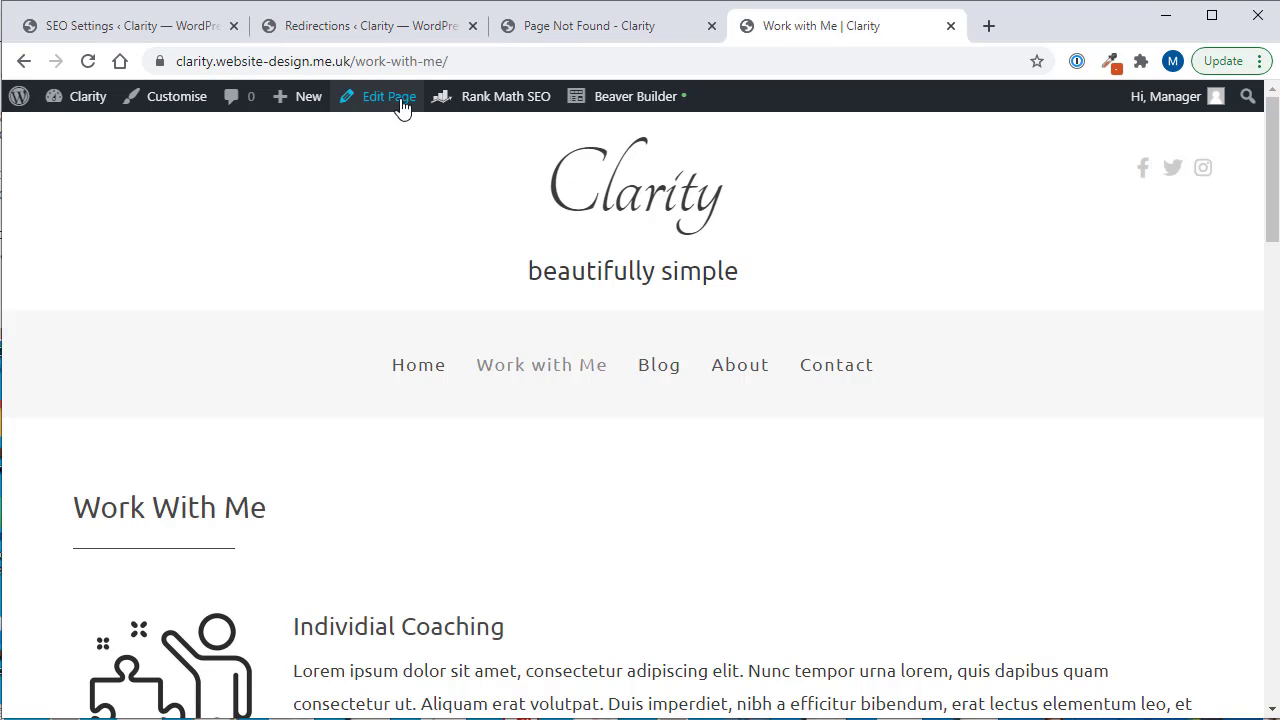
pyautogui.click(442, 61)
pyautogui.moveTo(494, 61); pyautogui.dragTo(396, 61)
pyautogui.hotkey('ctrl', 'c')
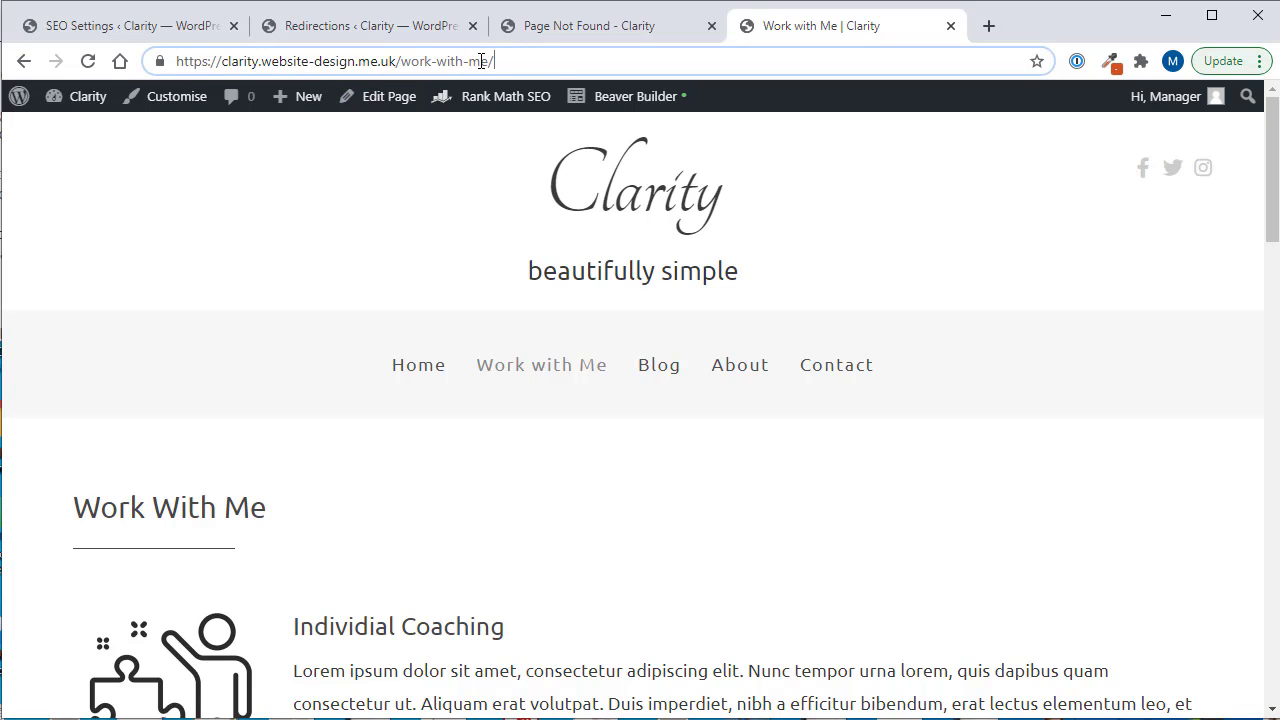
pyautogui.click(385, 35)
pyautogui.hotkey('ctrl', 'v')
# Replace the destination with the full work-with-me page address, keeping the 301 type.
pyautogui.click(782, 33)
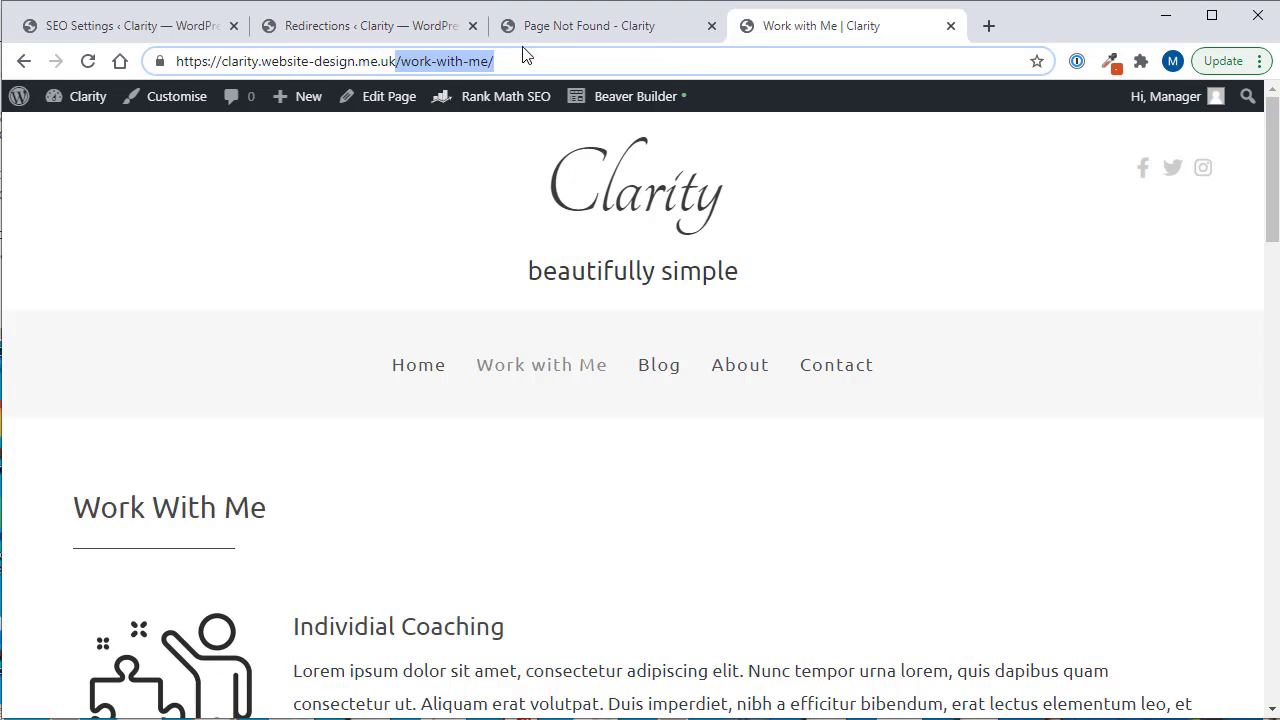
pyautogui.click(360, 26)
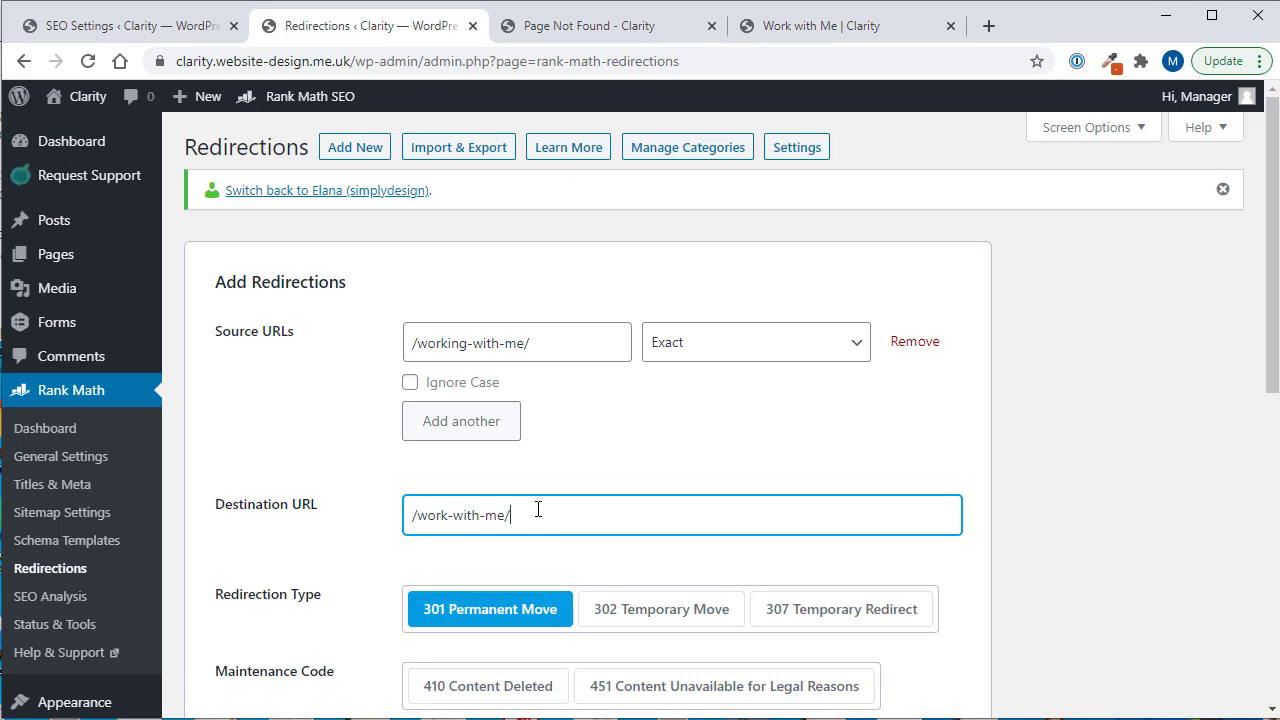
pyautogui.moveTo(543, 508); pyautogui.dragTo(288, 509)
pyautogui.write('https://clarity.website-design.me.uk/work-with-me/')
pyautogui.click(1045, 431)
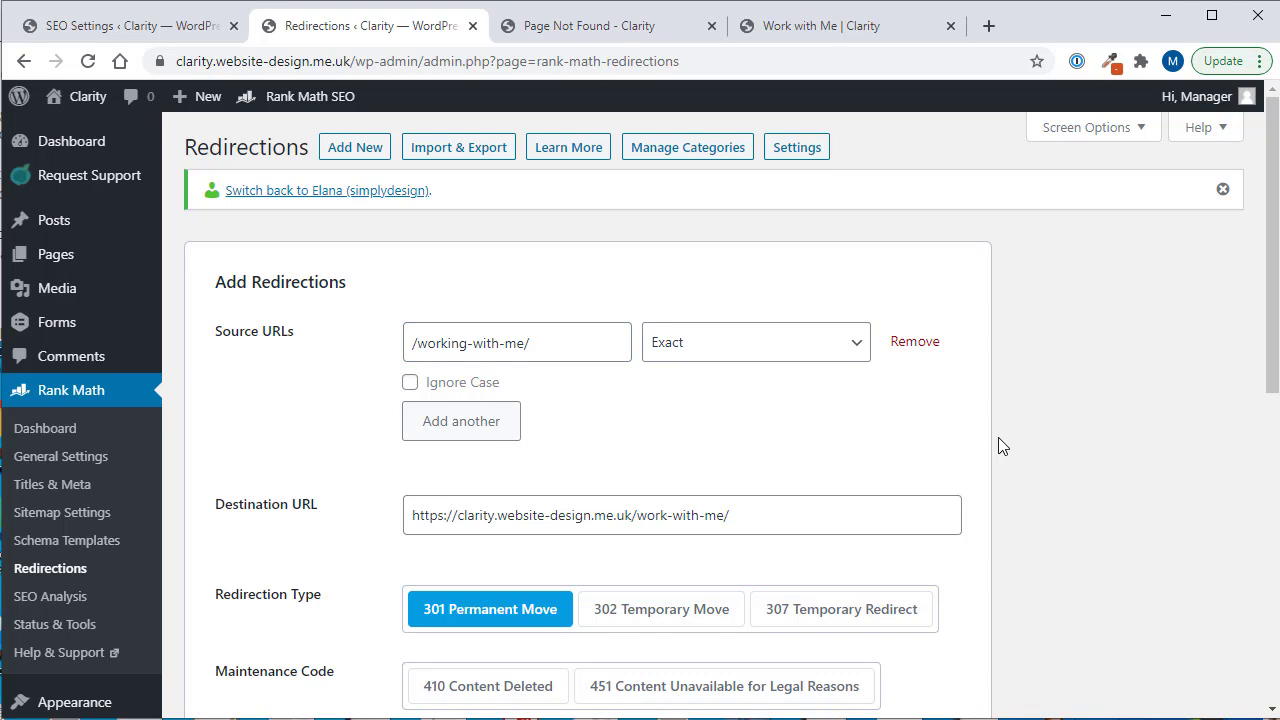
pyautogui.scroll(-2, 1000, 445)
pyautogui.scroll(-2, 997, 443)
pyautogui.scroll(-1, 997, 443)
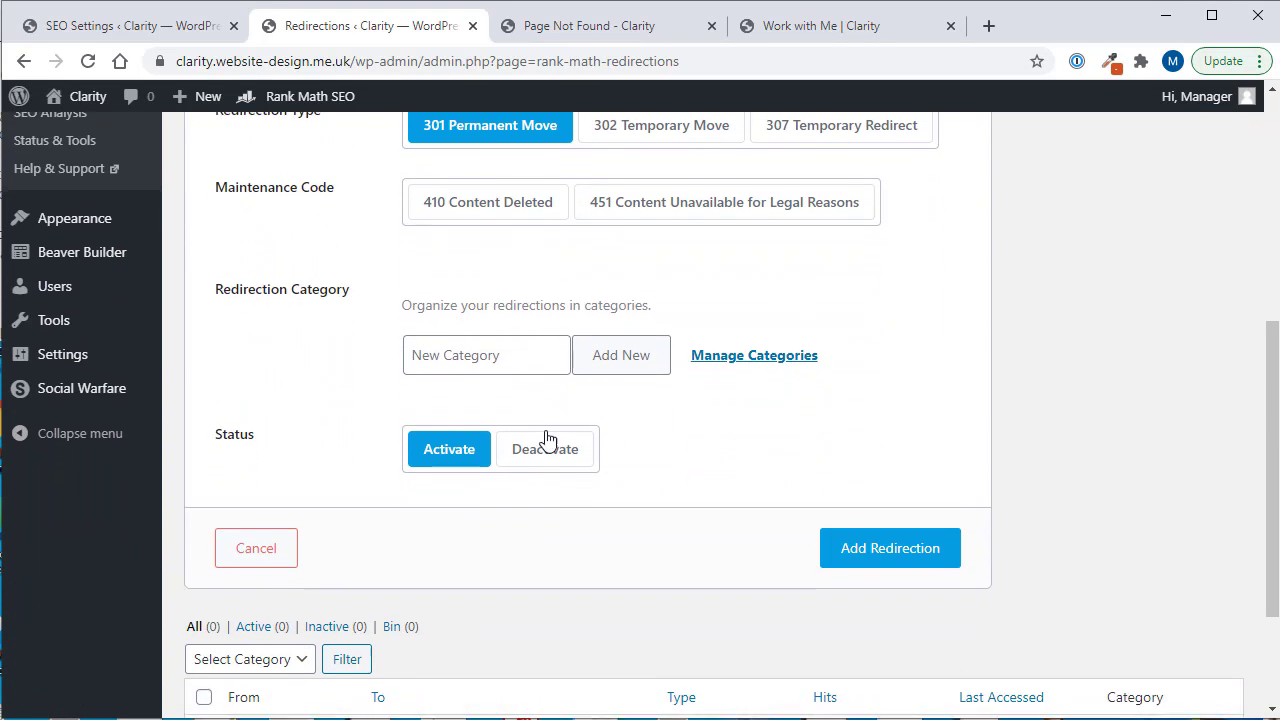
# Save the 301 redirect from working-with-me/ to the work-with-me page.
pyautogui.click(921, 536)
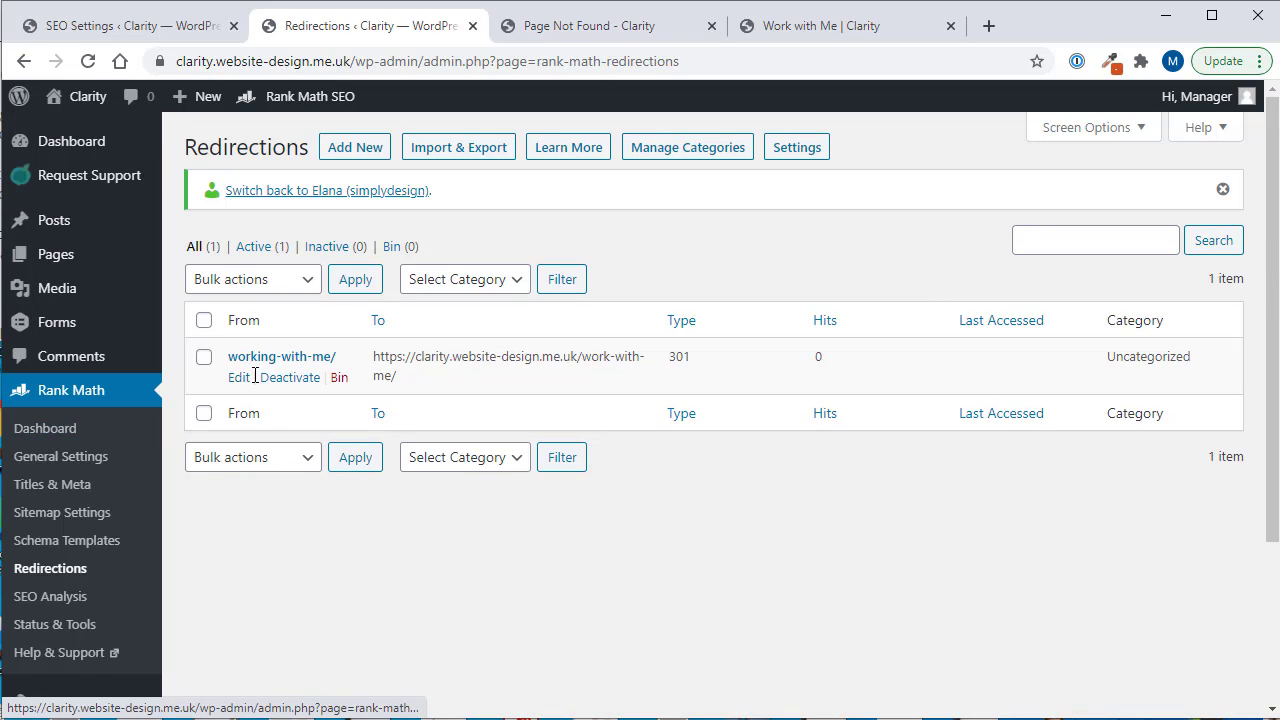
pyautogui.moveTo(400, 366)
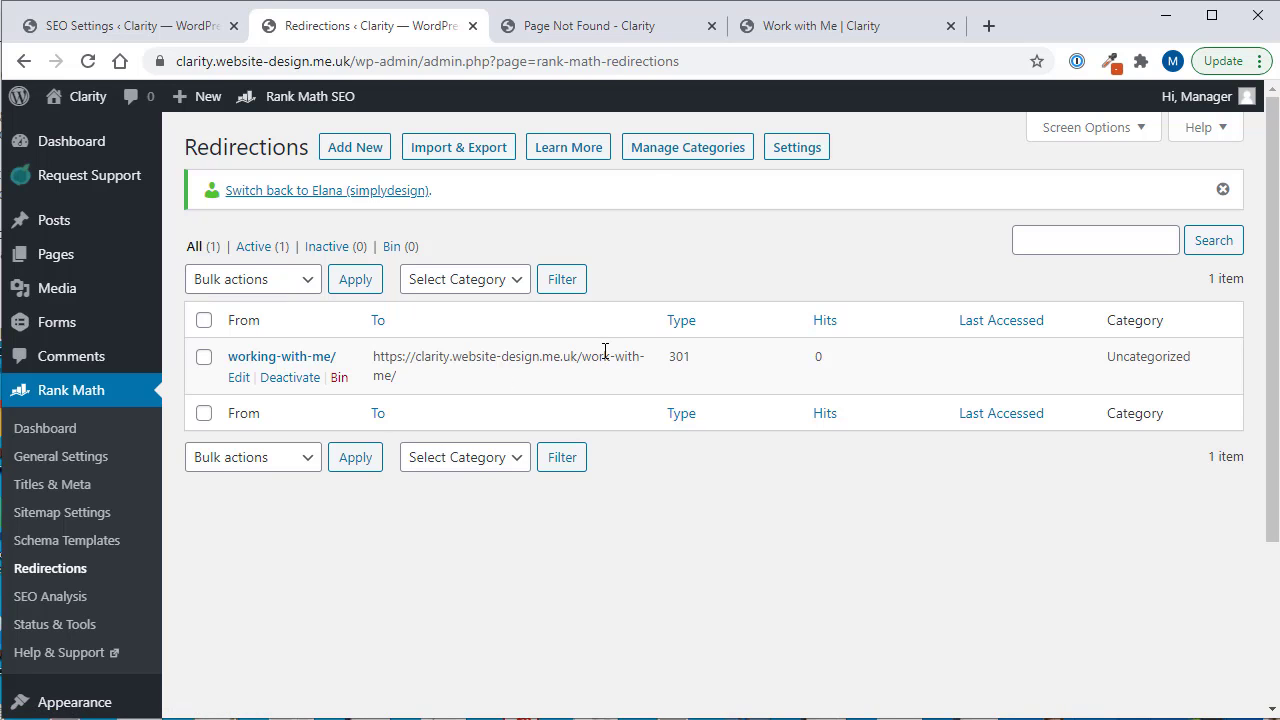
# Reload /working-with-me/ to verify it lands on Work with Me, then go back to Redirections.
pyautogui.click(622, 28)
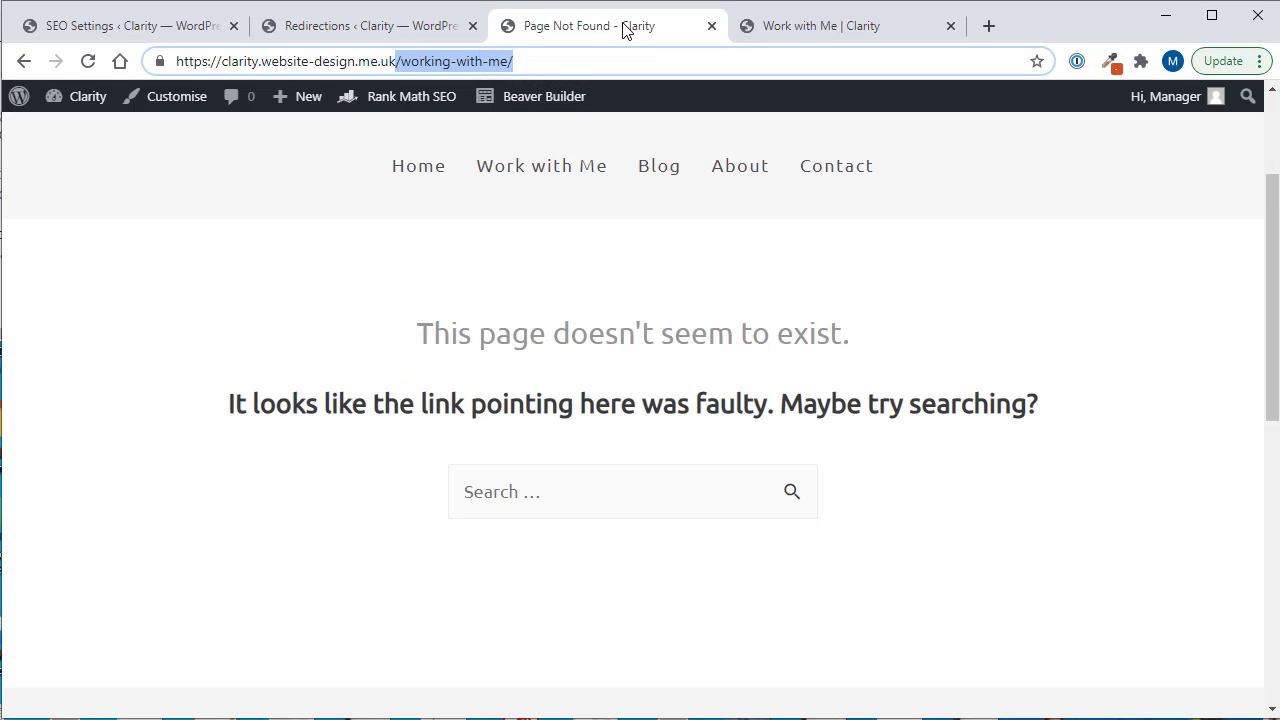
pyautogui.click(534, 64)
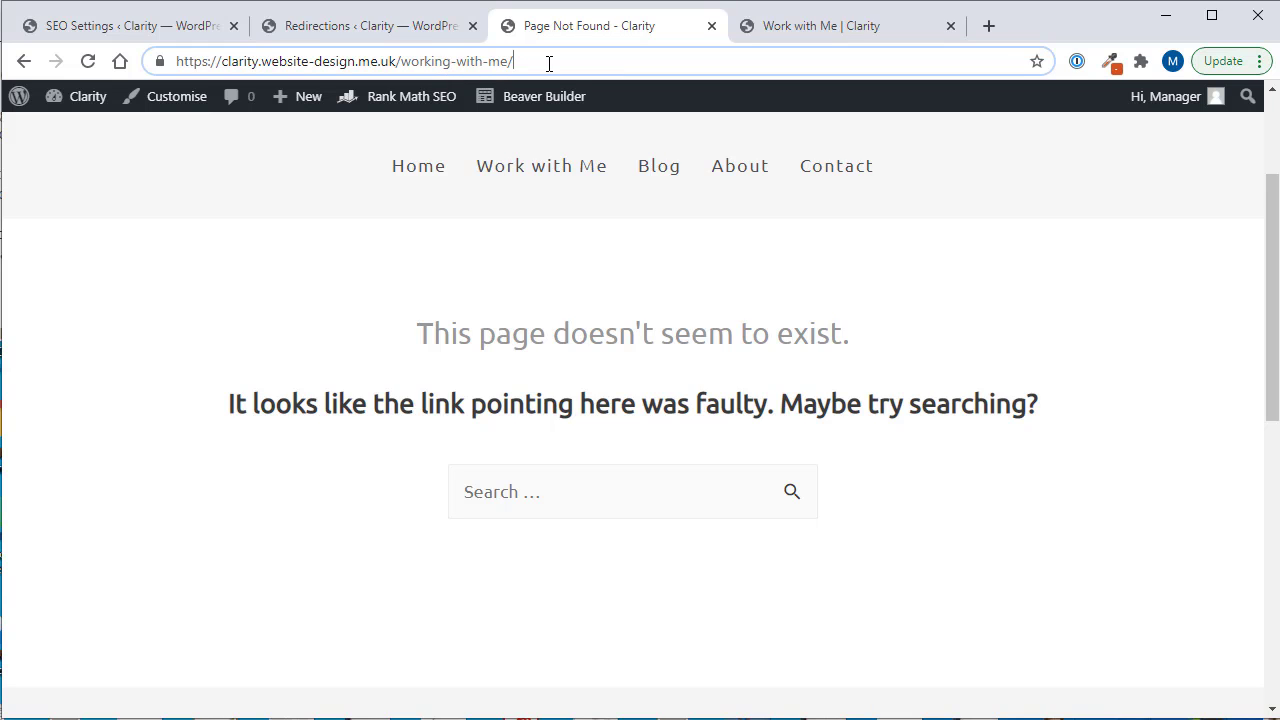
pyautogui.click(795, 27)
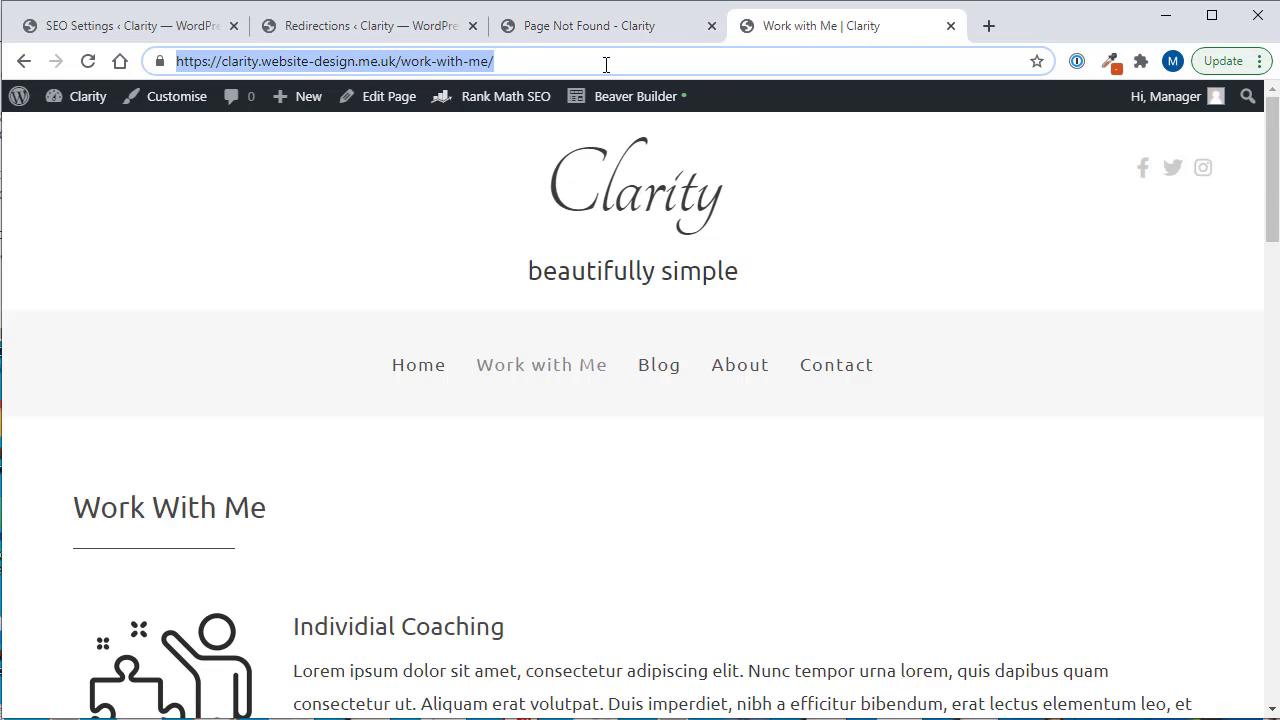
pyautogui.click(463, 62)
pyautogui.click(585, 40)
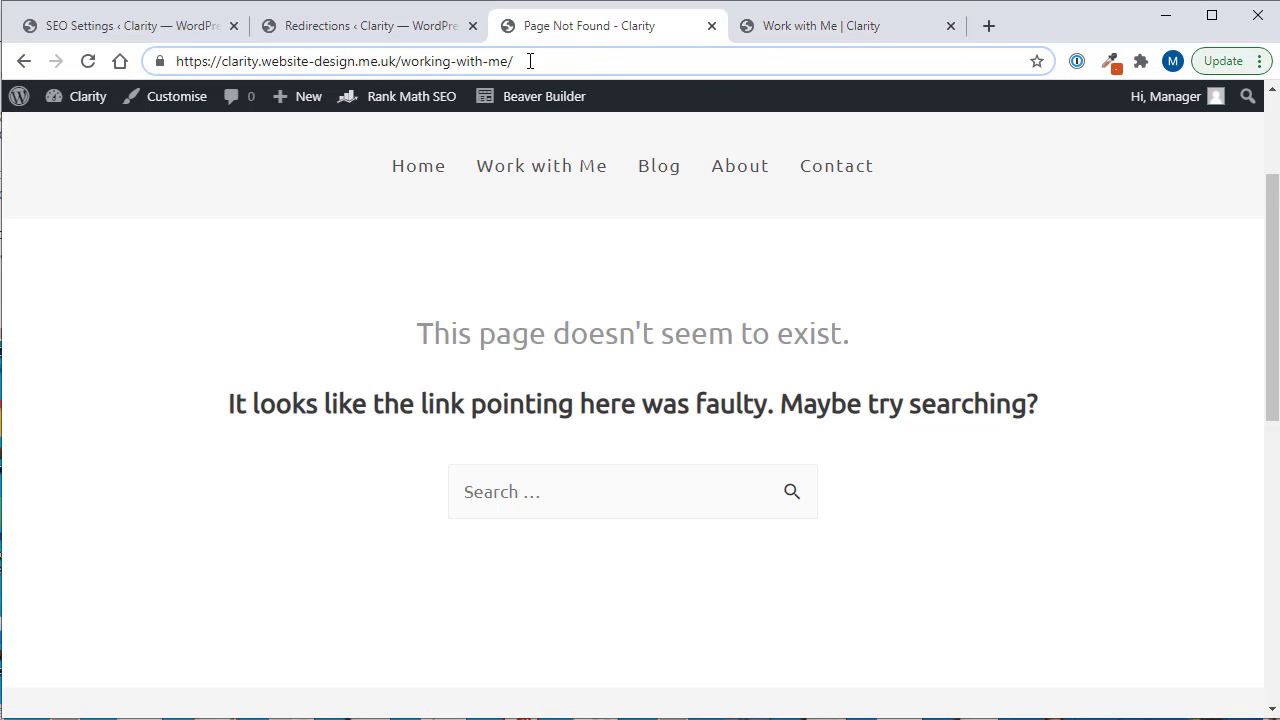
pyautogui.press('Return')
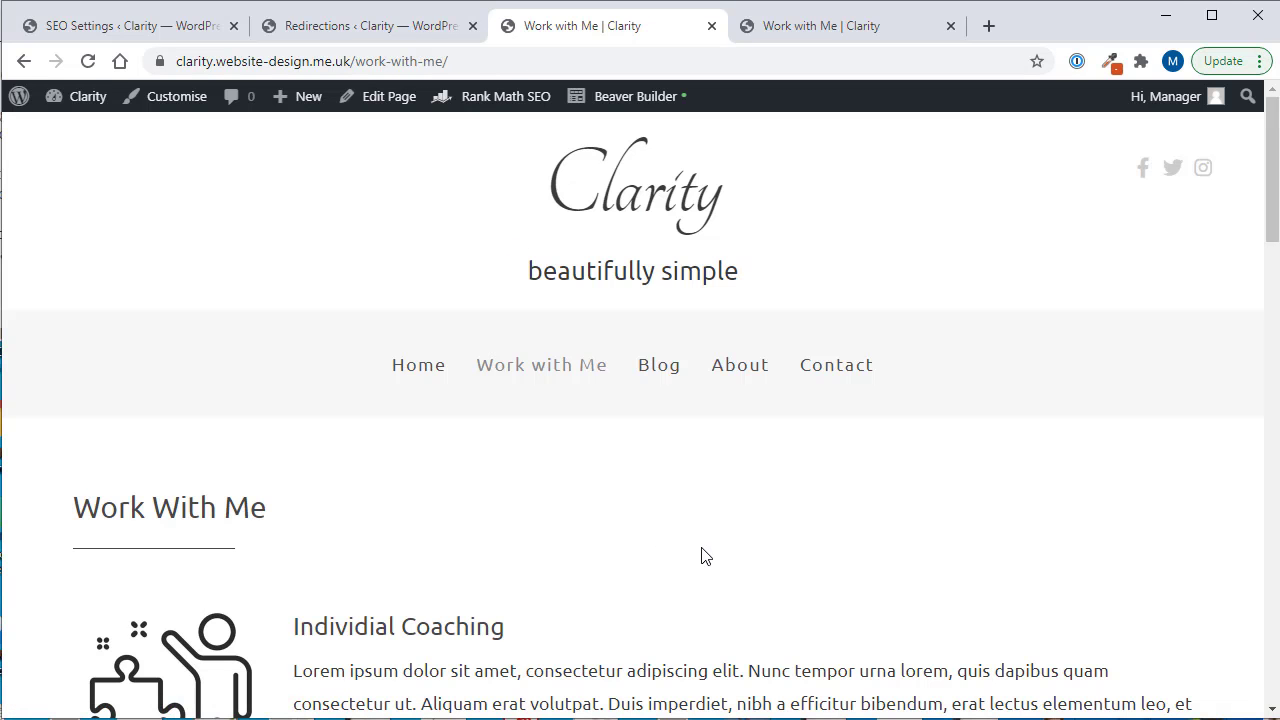
pyautogui.scroll(-3, 700, 552)
pyautogui.scroll(-1, 703, 546)
pyautogui.scroll(5, 704, 547)
pyautogui.click(346, 27)
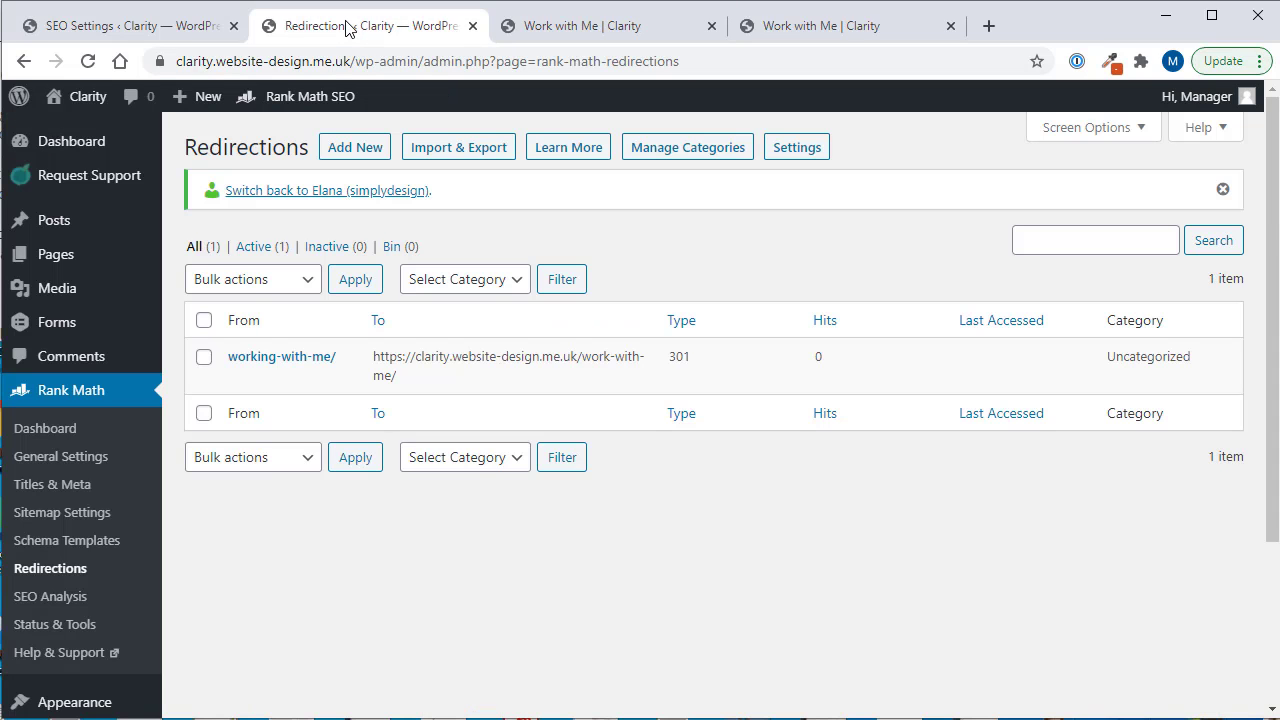